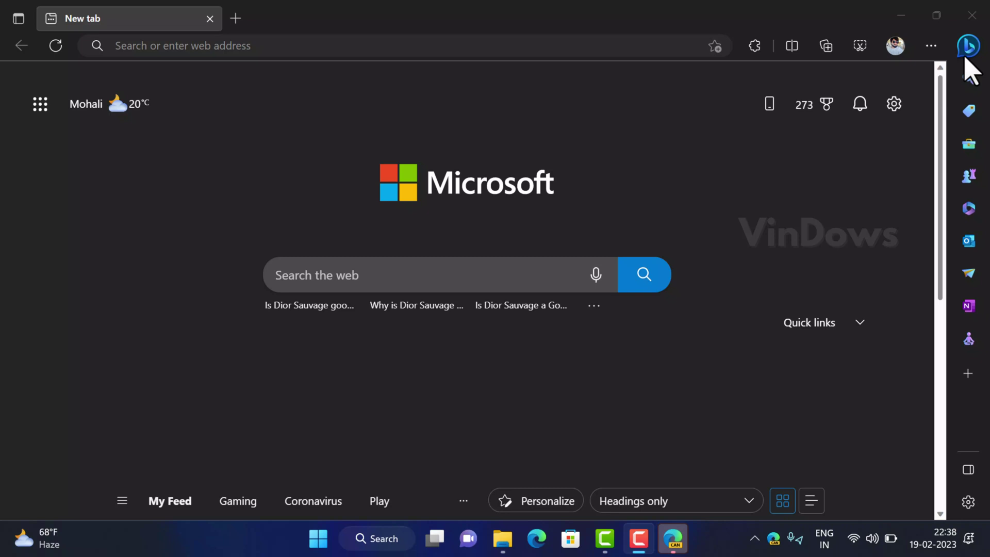
- Open the Bing Discover sidebar and look at its Compose and Insights sections
click(965, 56)
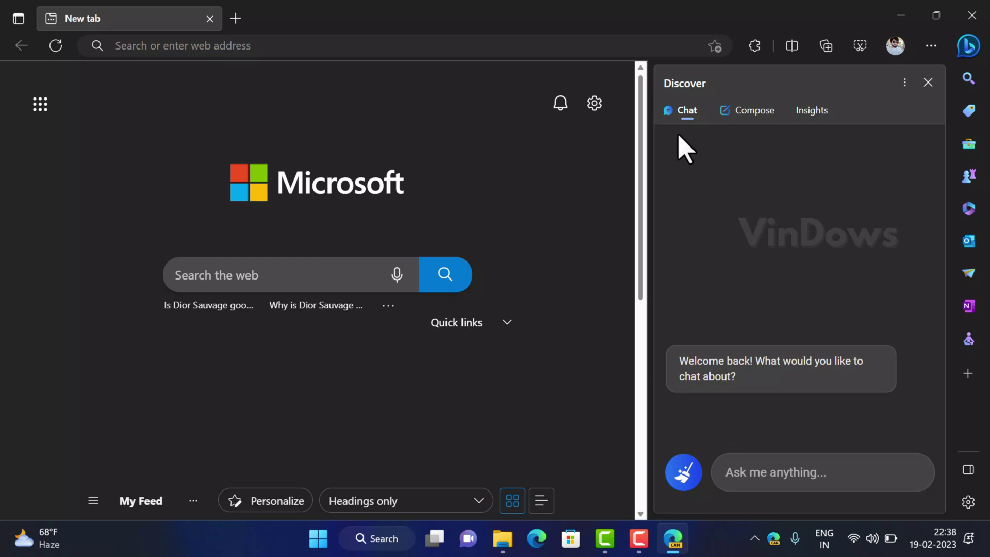
click(737, 115)
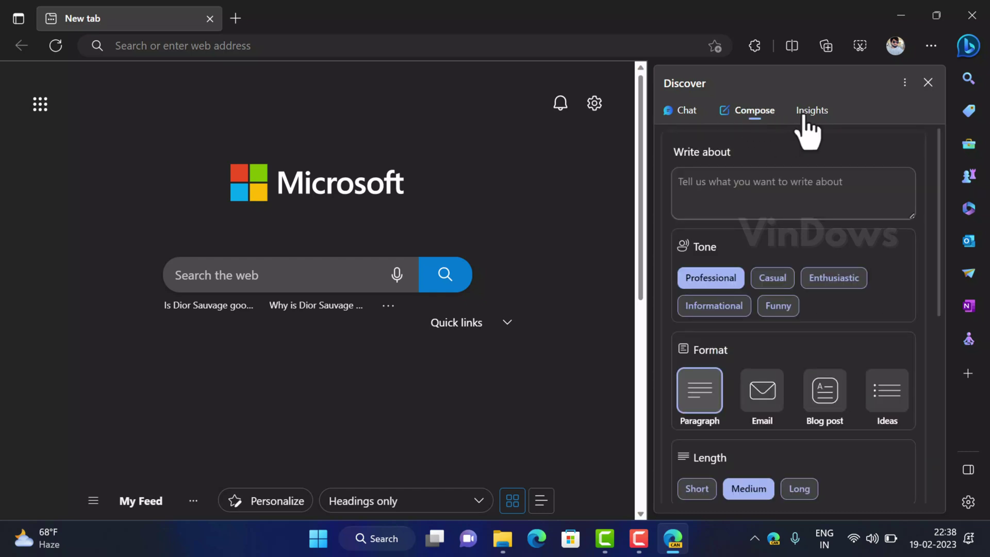
click(804, 118)
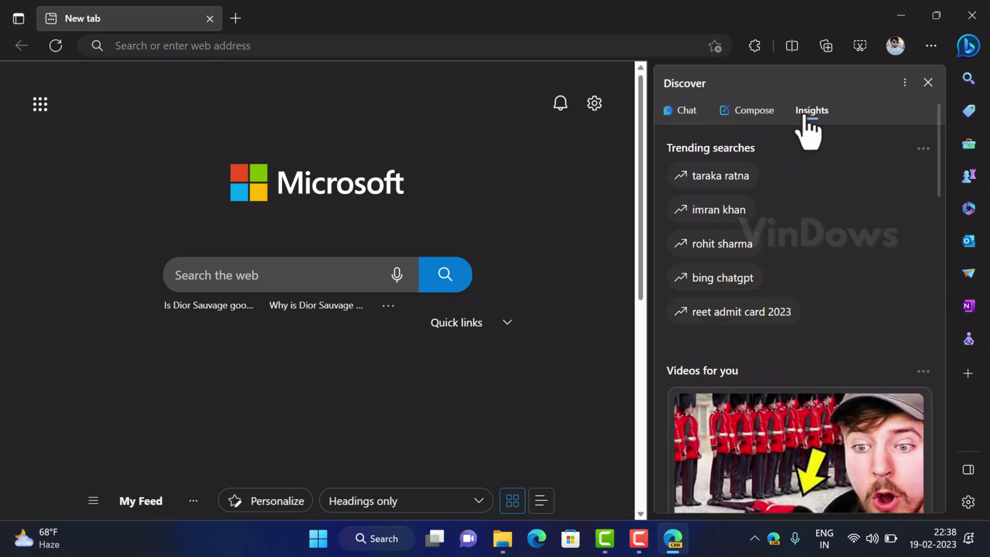
- Ask the Bing chat the question "What is windows 11?"
click(680, 117)
click(735, 472)
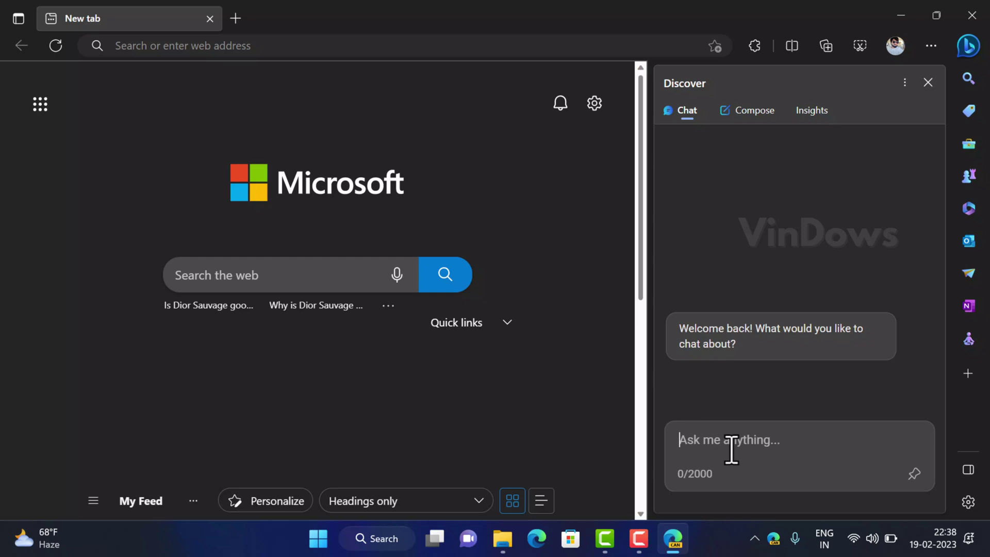
text(W)
key(BackSpace)
text(What is window)
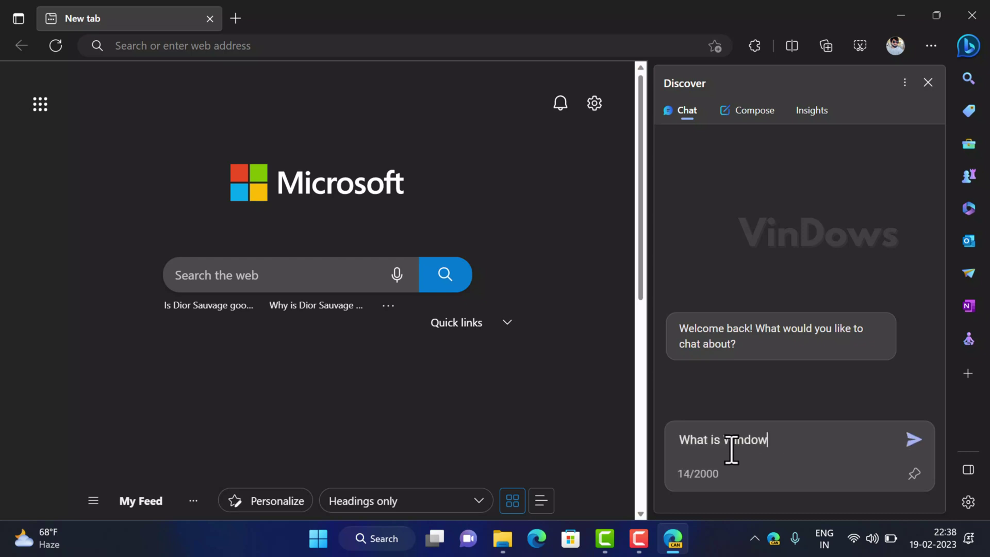
text(s 11?)
key(Return)
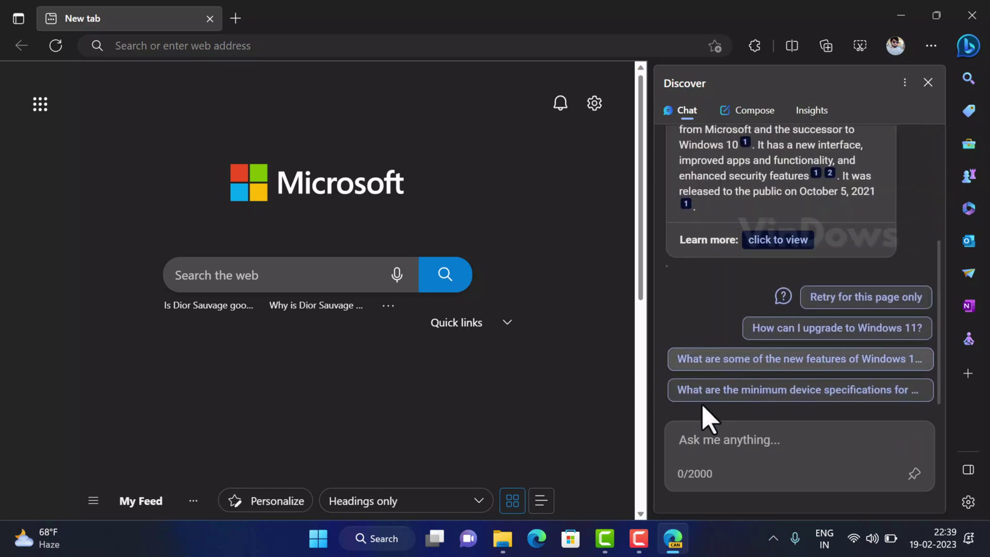
- Ask the Bing chat "What is Tiny11?" and look through its answer
click(692, 440)
text(What is TIny)
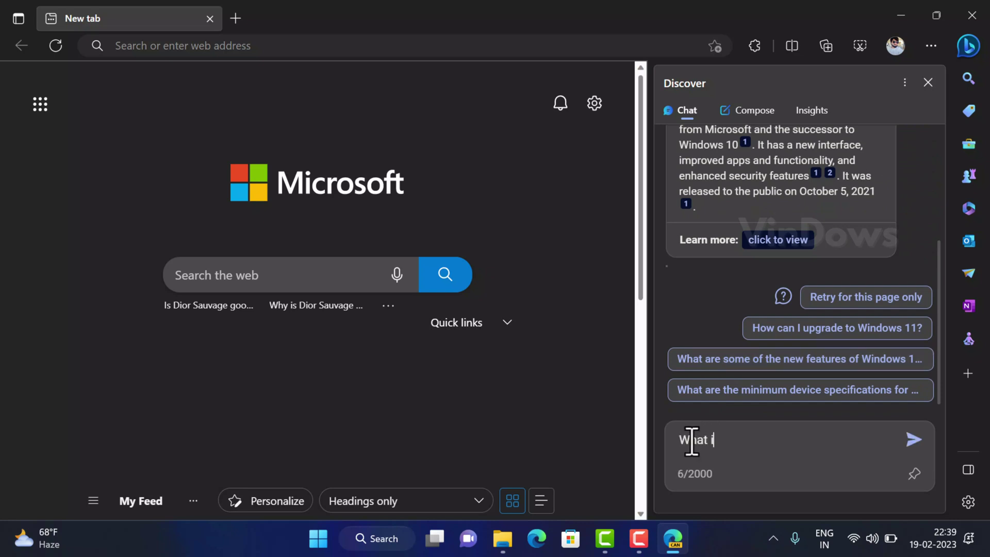
key(BackSpace)
key(BackSpace)
key(BackSpace)
text(iny11?)
key(Return)
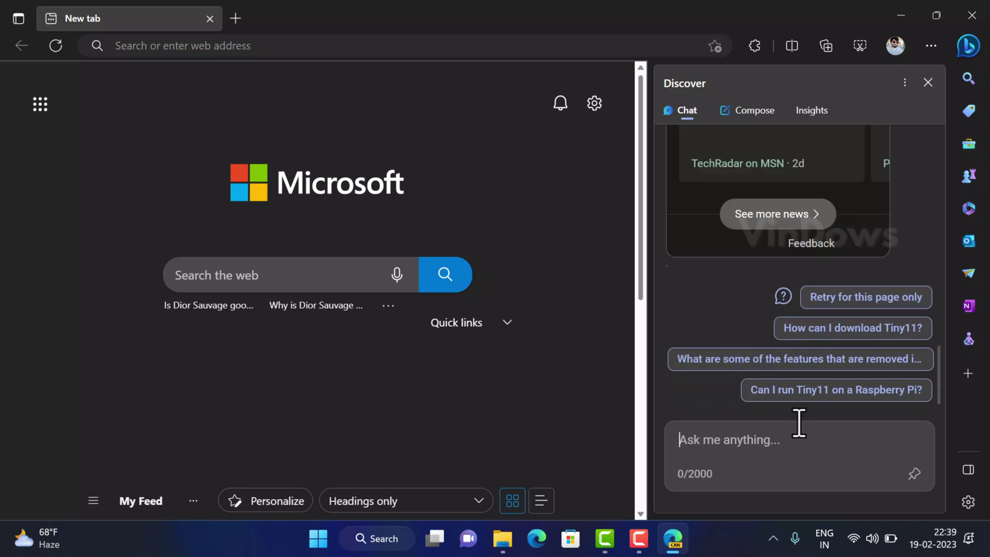
scroll(753, 356, up, 3)
scroll(753, 356, up, 3)
scroll(751, 361, down, 6)
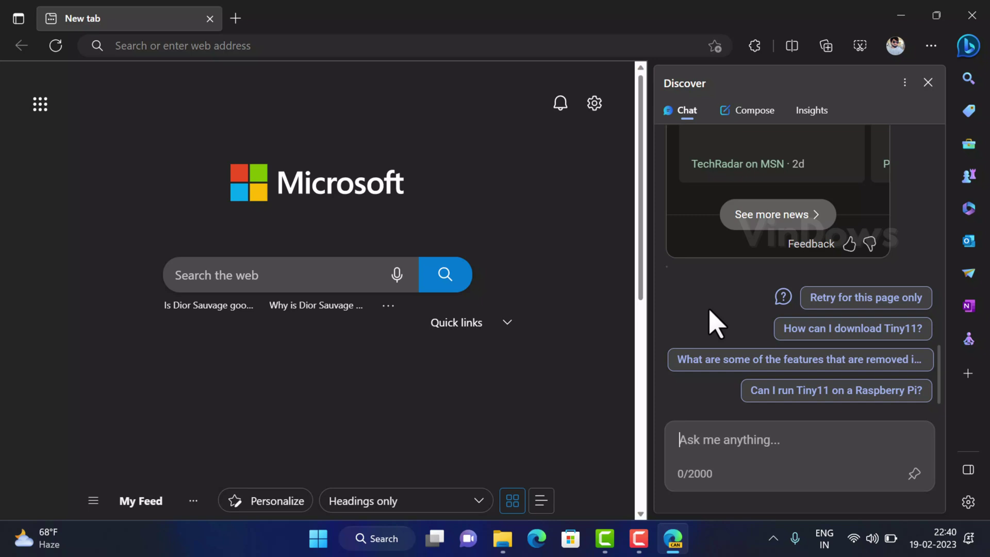
- Enter "Windows 11 vs Tiny11, which one is best?" as the topic to write about in Compose
click(746, 126)
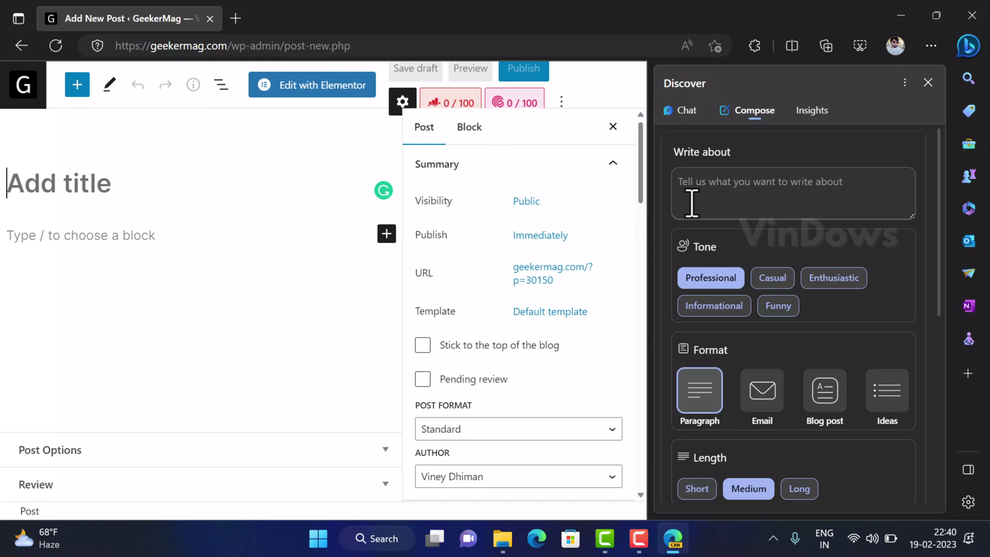
click(708, 205)
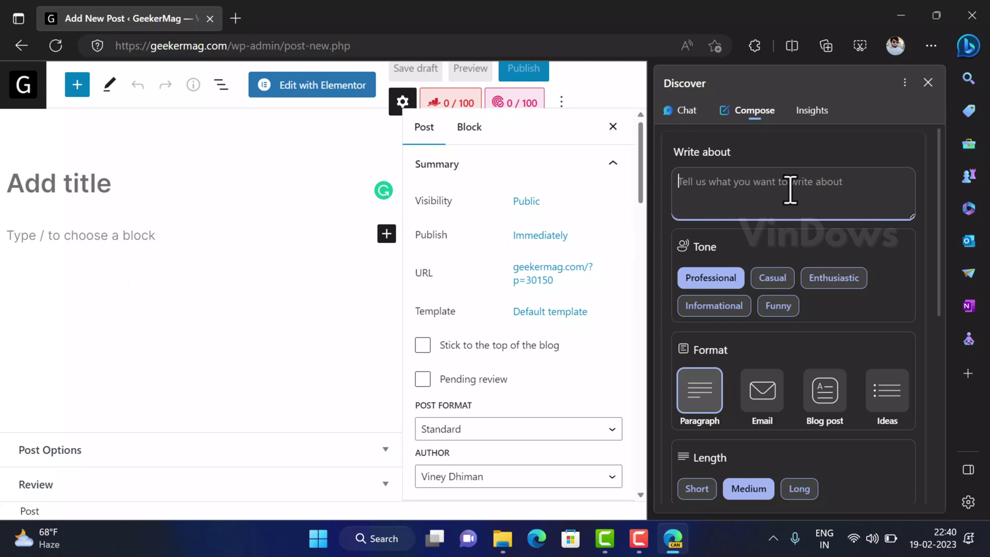
text(Windows 11 vs T)
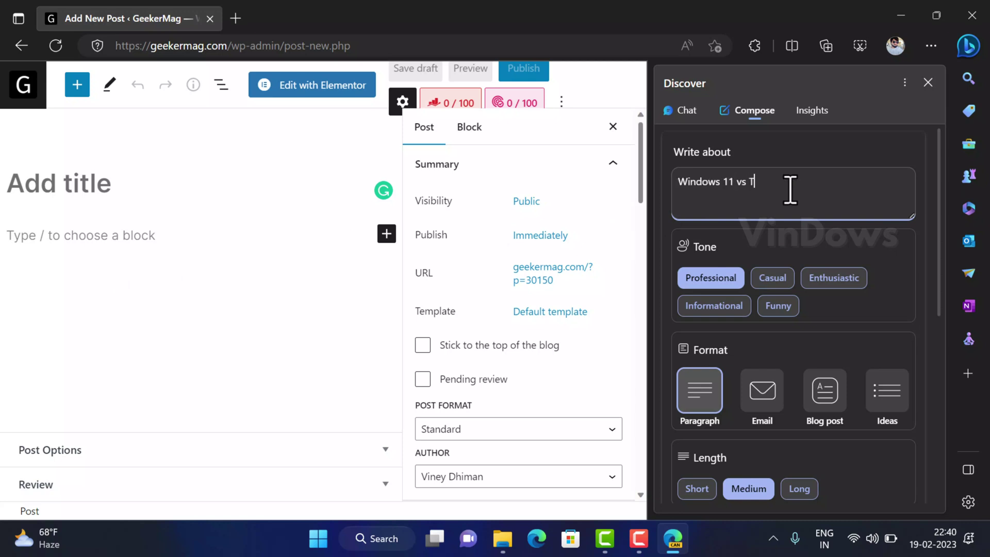
text(iny11, which one is best?)
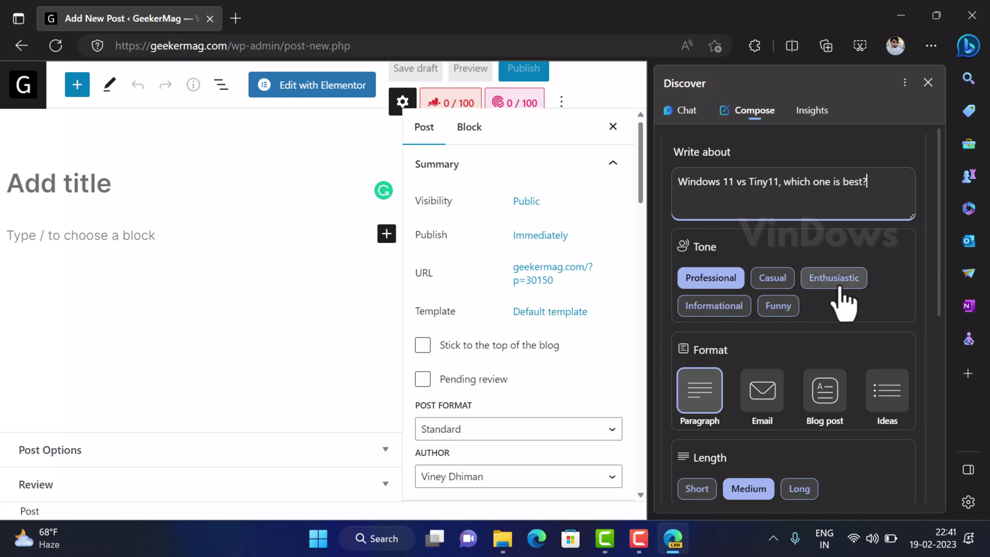
- Generate a draft with the Informational tone, Blog post format and Long length
click(713, 307)
scroll(856, 320, down, 2)
click(824, 281)
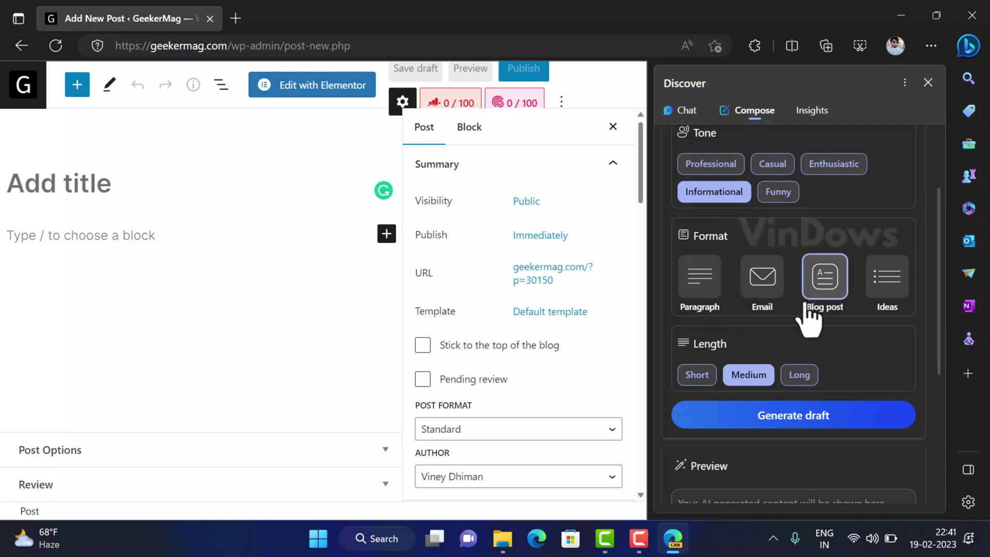
click(790, 374)
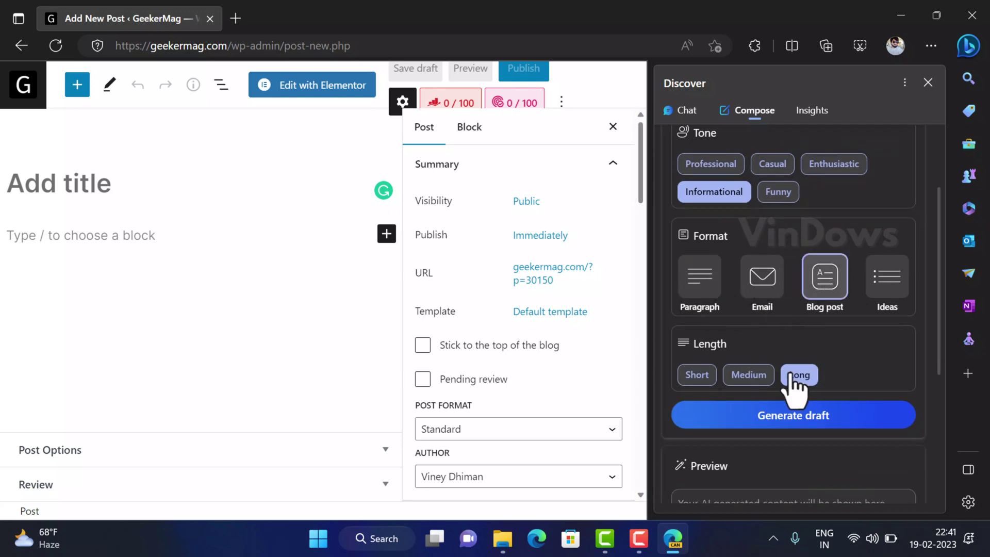
scroll(857, 382, down, 2)
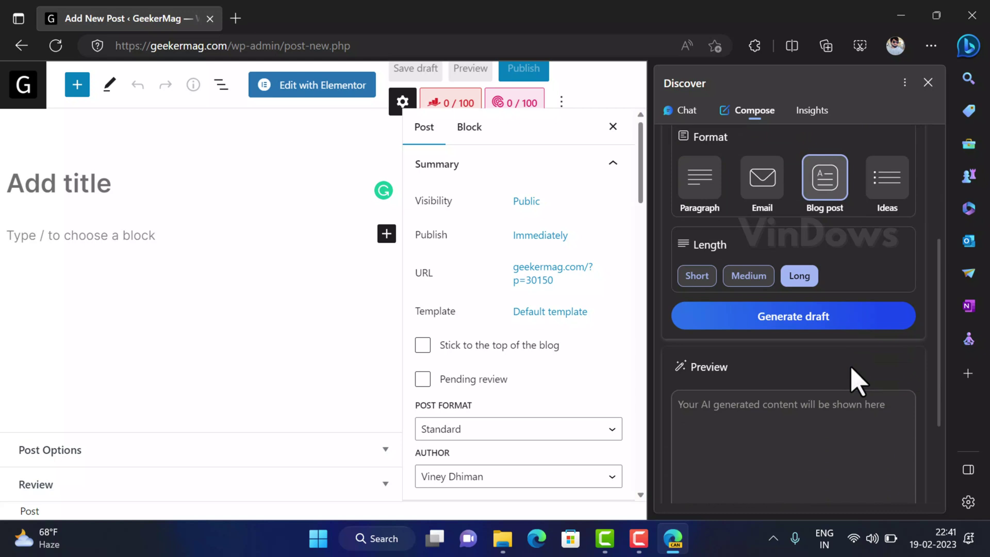
scroll(858, 381, down, 1)
click(809, 303)
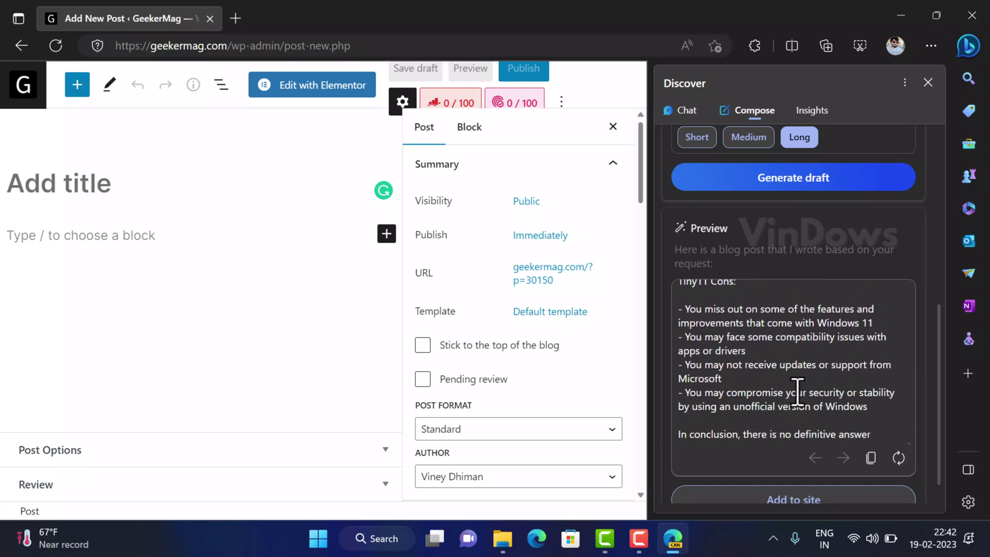
- Review the generated blog post, copy it, and add it to the open WordPress post
scroll(798, 392, up, 5)
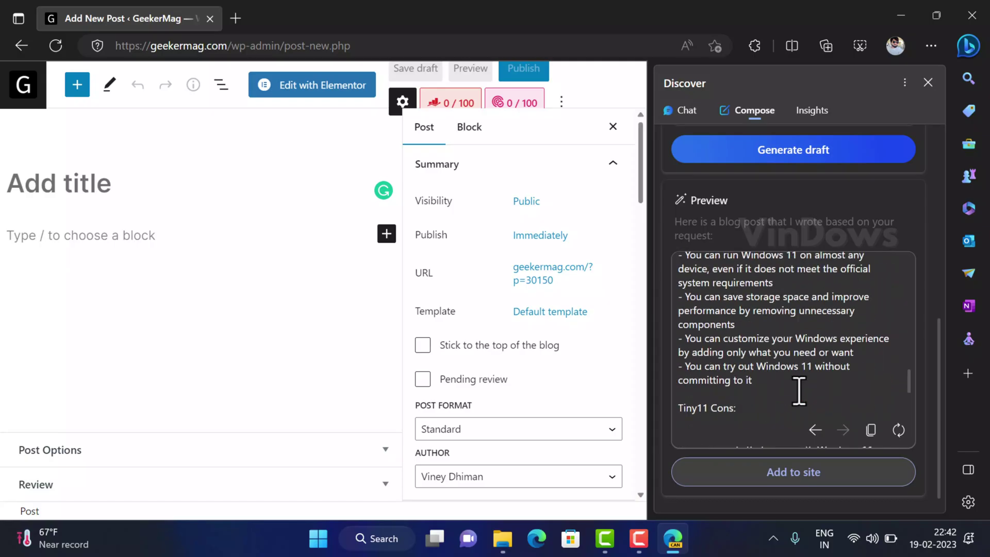
scroll(799, 392, up, 10)
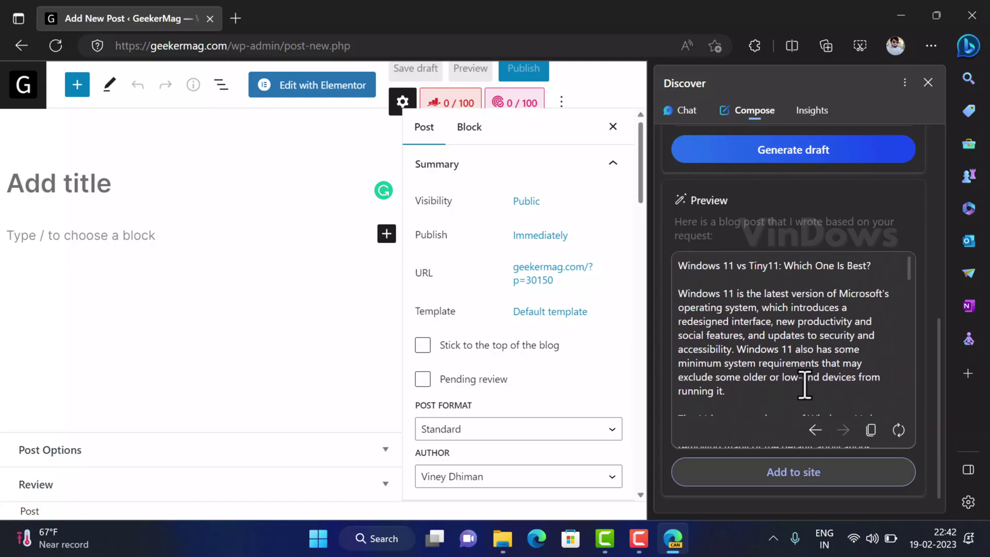
scroll(805, 387, down, 5)
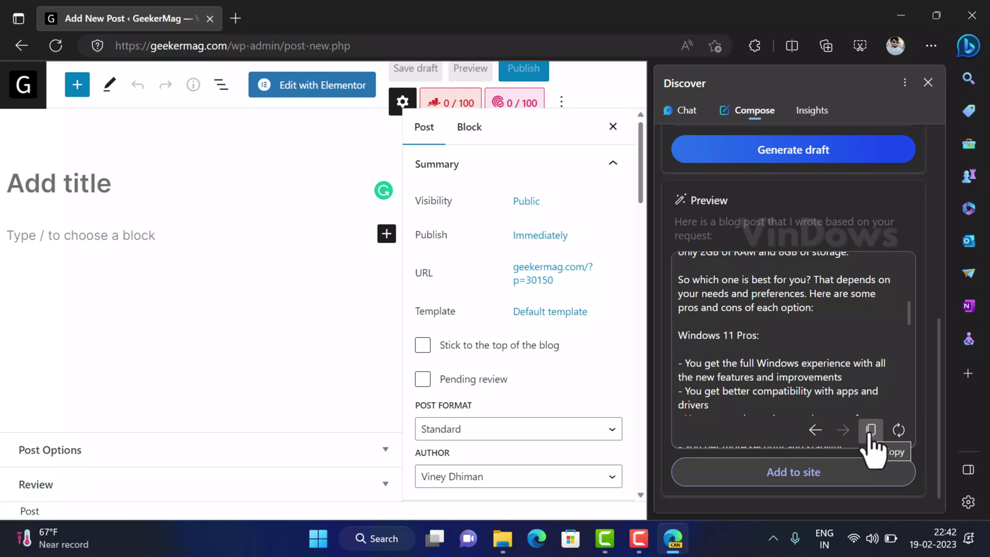
click(871, 433)
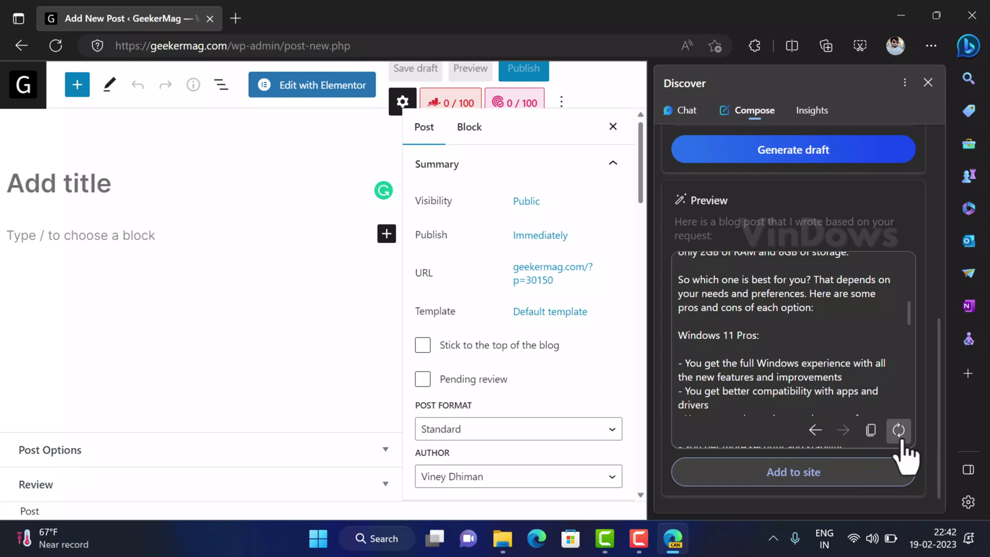
click(807, 477)
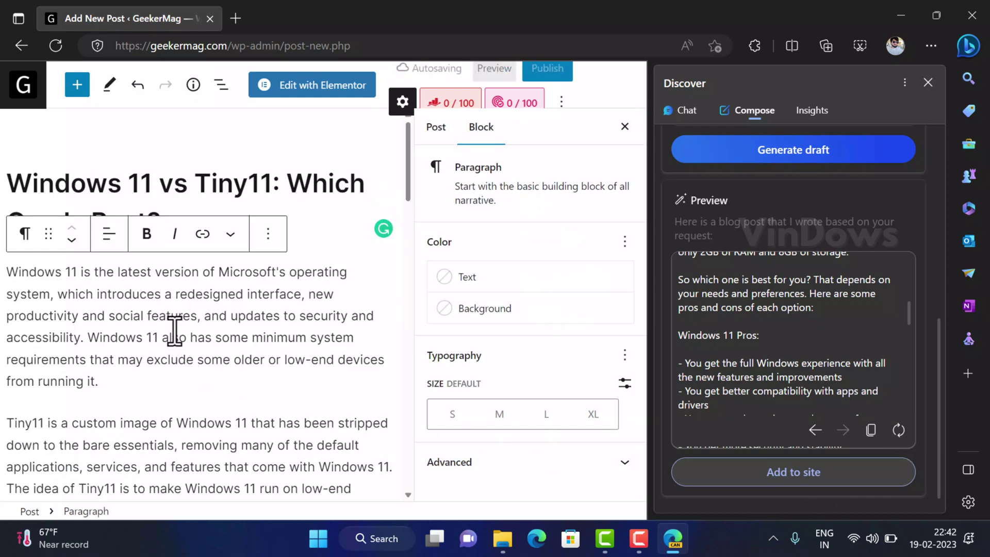
- Read through the inserted post in the editor and in a preview opened in a new tab
scroll(181, 329, down, 5)
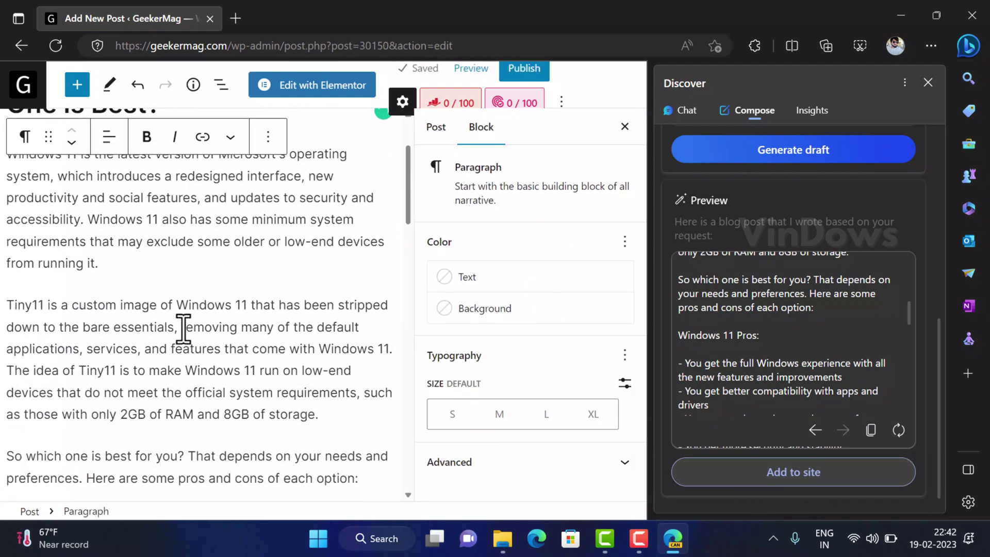
scroll(185, 332, down, 14)
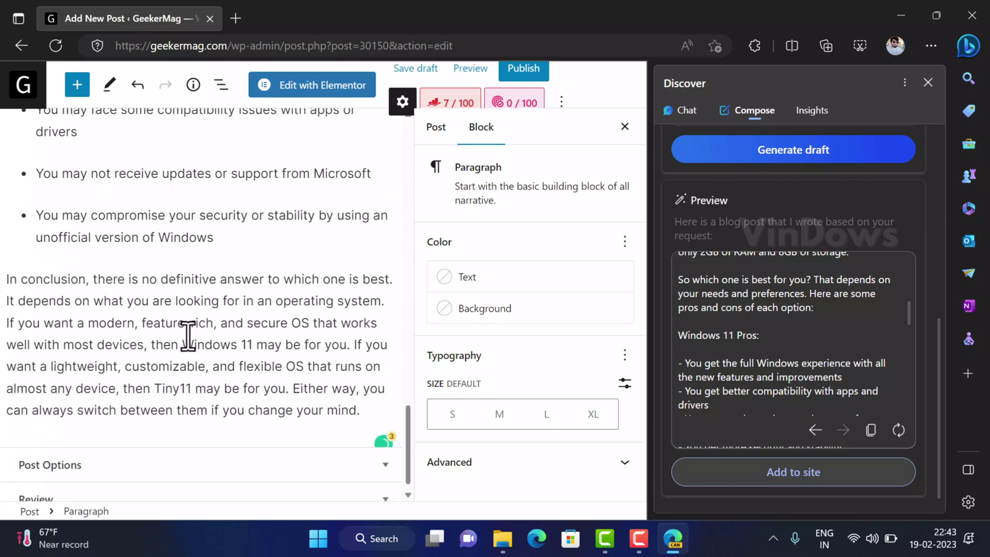
scroll(189, 338, up, 2)
scroll(189, 338, up, 5)
click(467, 70)
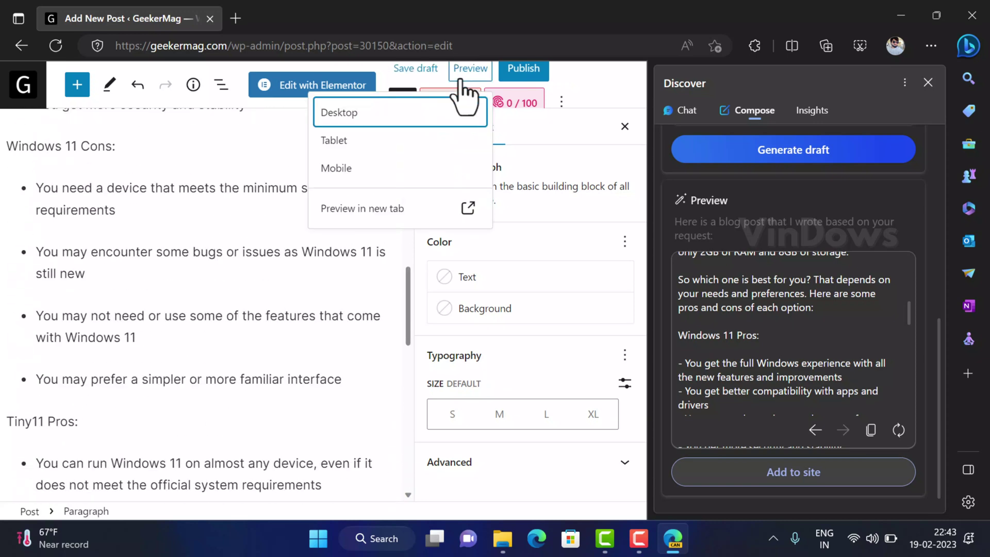
click(376, 209)
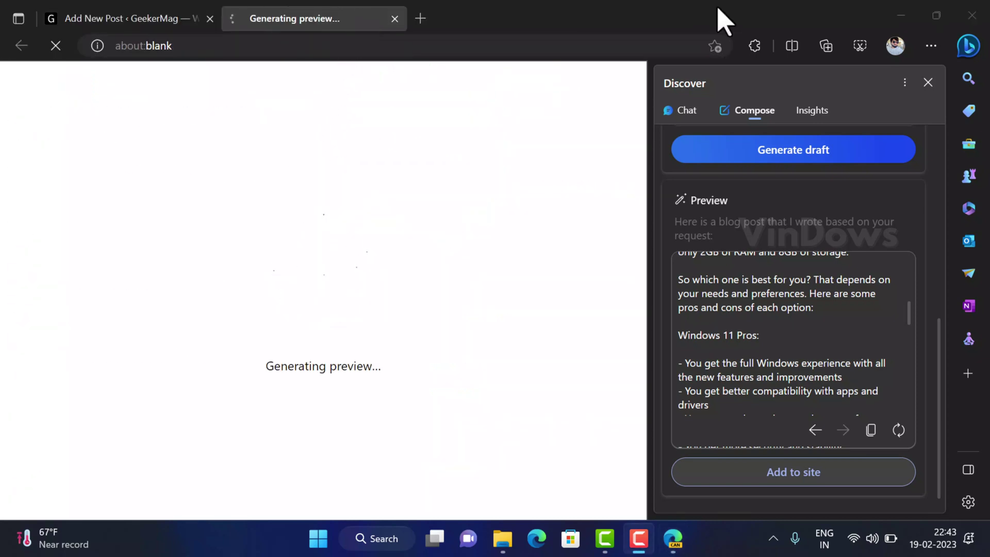
scroll(365, 258, down, 6)
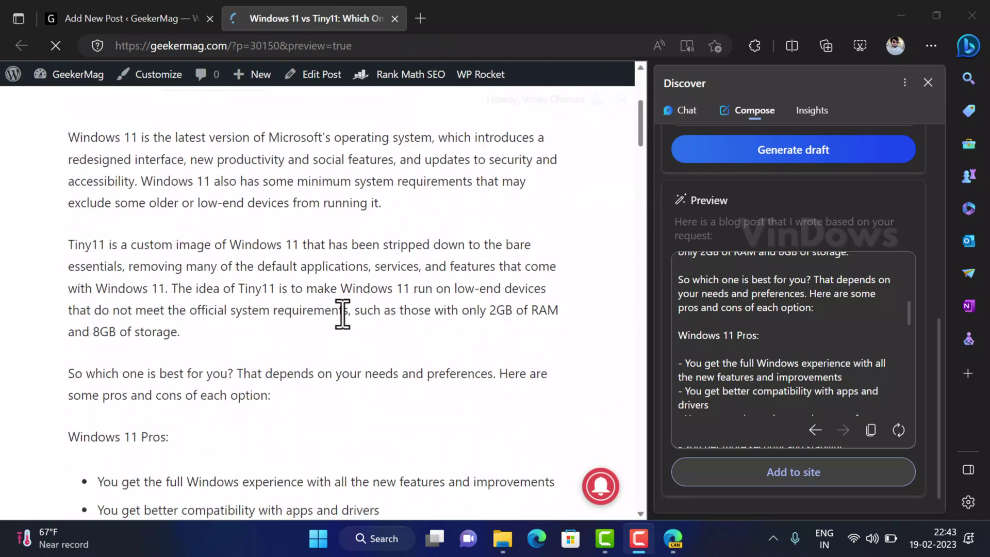
scroll(334, 317, down, 15)
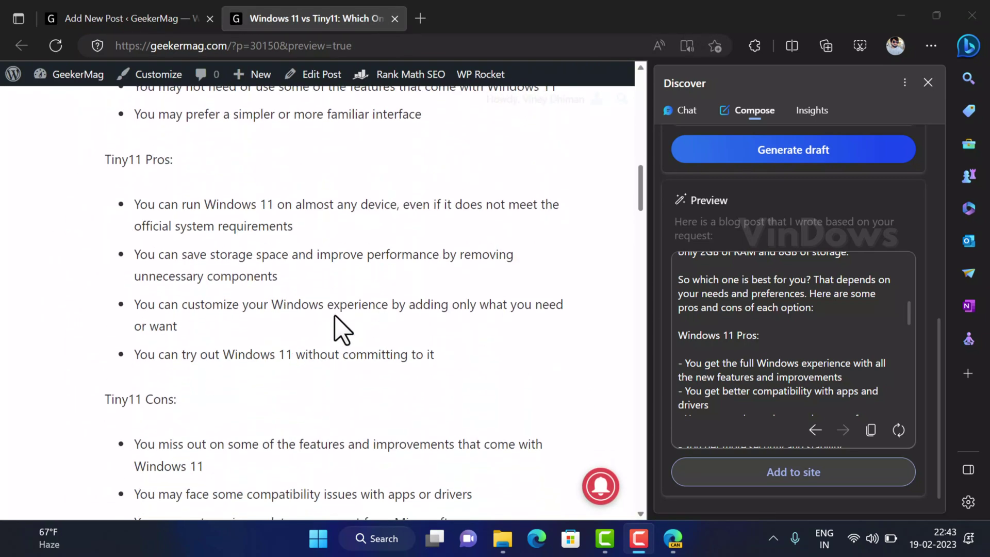
scroll(335, 330, down, 4)
scroll(336, 374, up, 15)
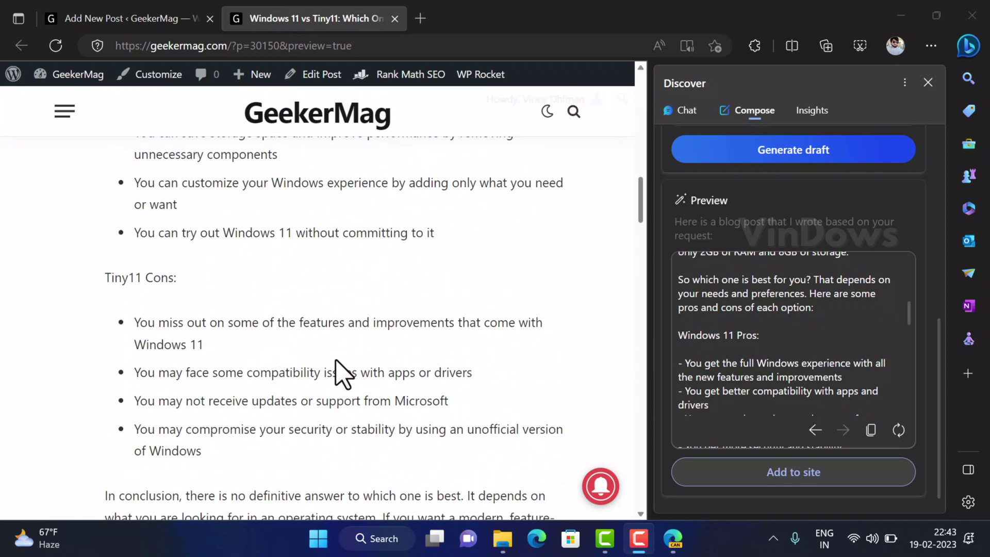
scroll(340, 371, up, 6)
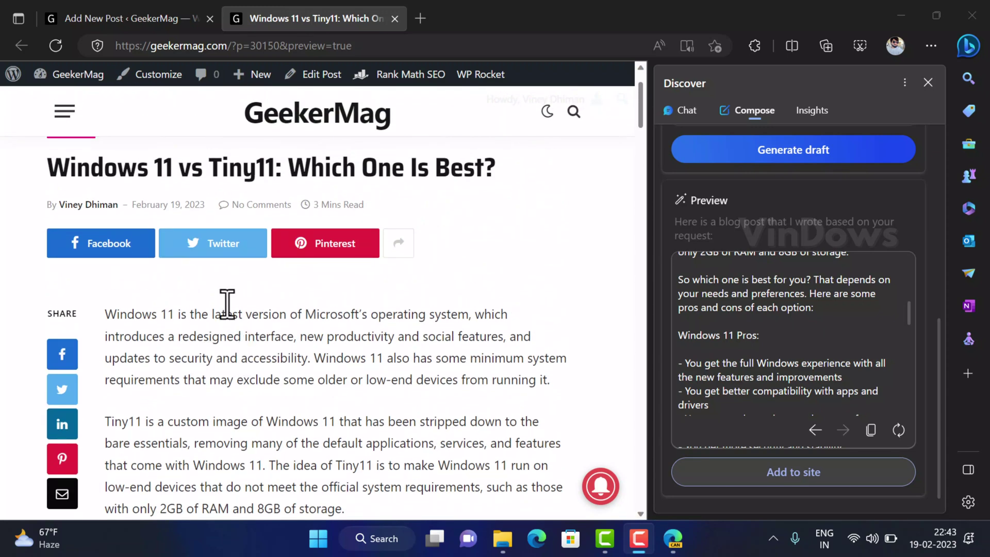
- Return to the WordPress editor tab and generate another draft of the same topic in Paragraph format
click(128, 20)
scroll(170, 284, up, 4)
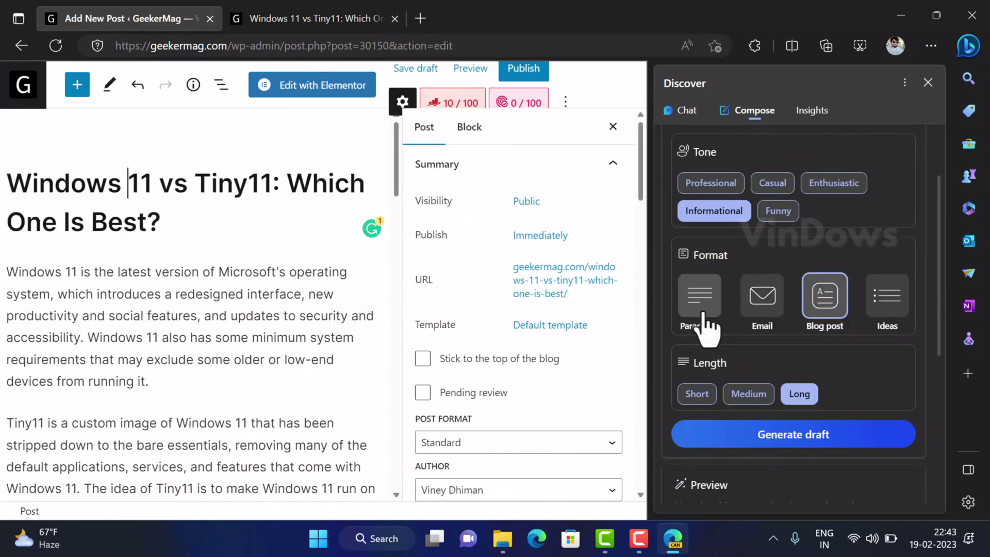
click(701, 325)
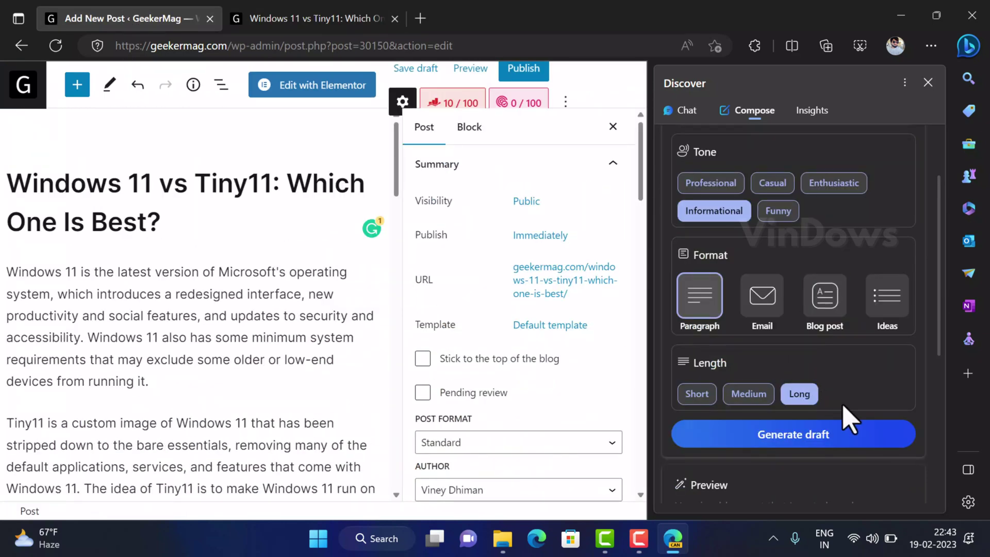
scroll(851, 420, down, 1)
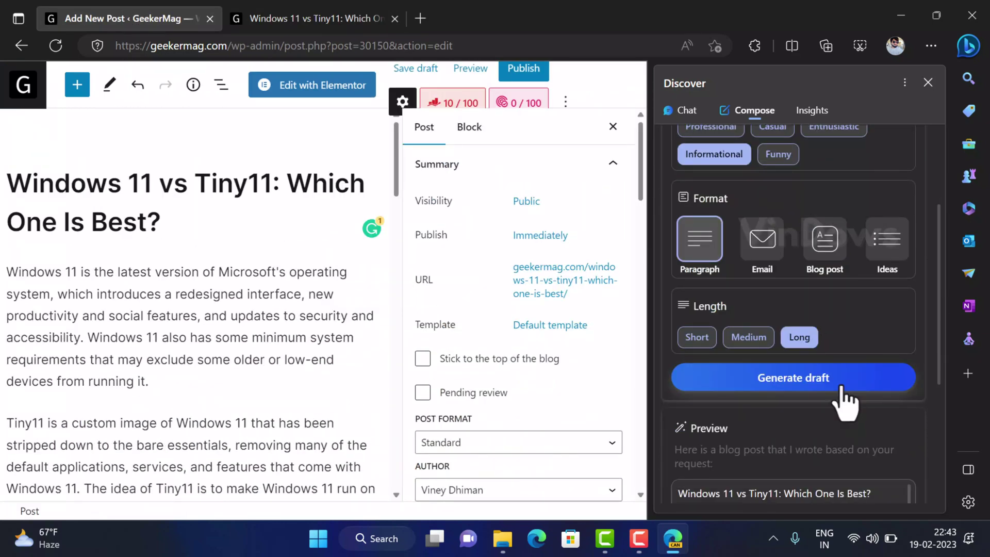
click(841, 385)
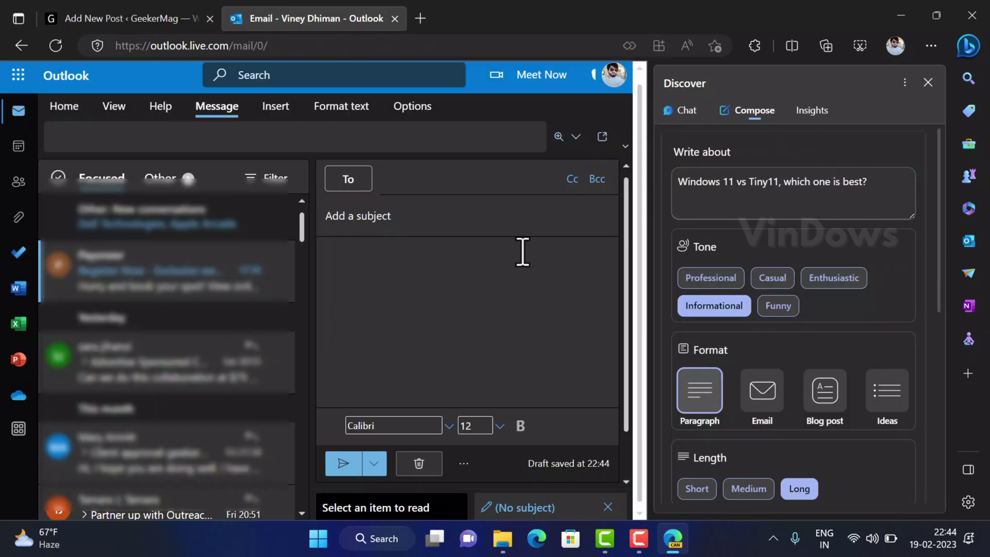
- Replace the compose topic with "Compose a email about appointment for the job"
triple_click(747, 182)
key(BackSpace)
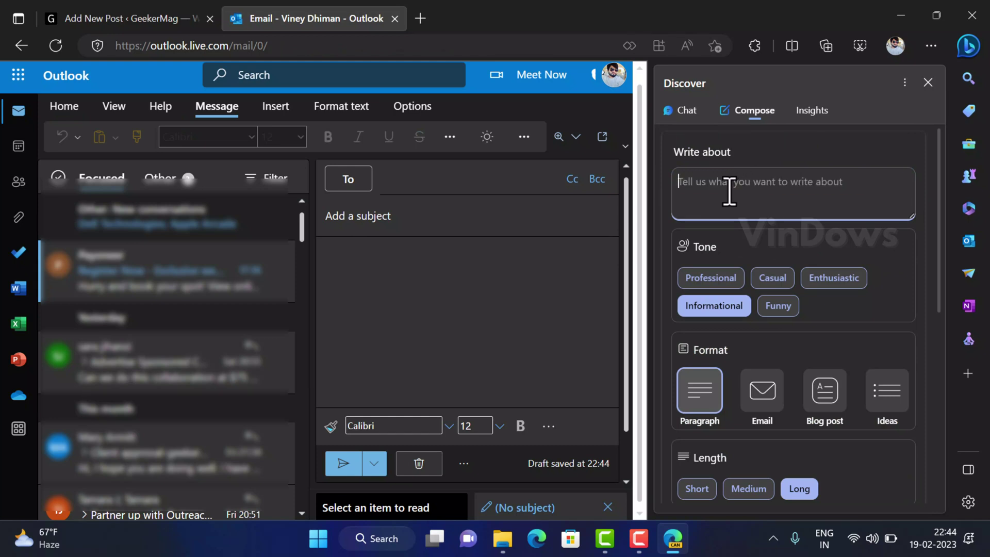
text(Com)
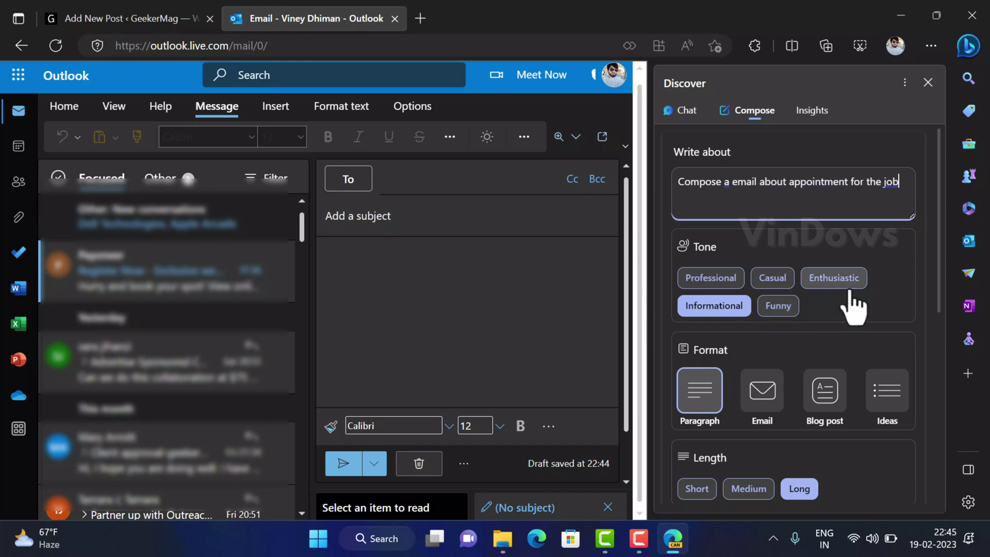
- Generate a draft with the Professional tone, Email format and Medium length
click(715, 279)
scroll(838, 314, down, 2)
click(760, 301)
scroll(826, 351, down, 1)
click(740, 317)
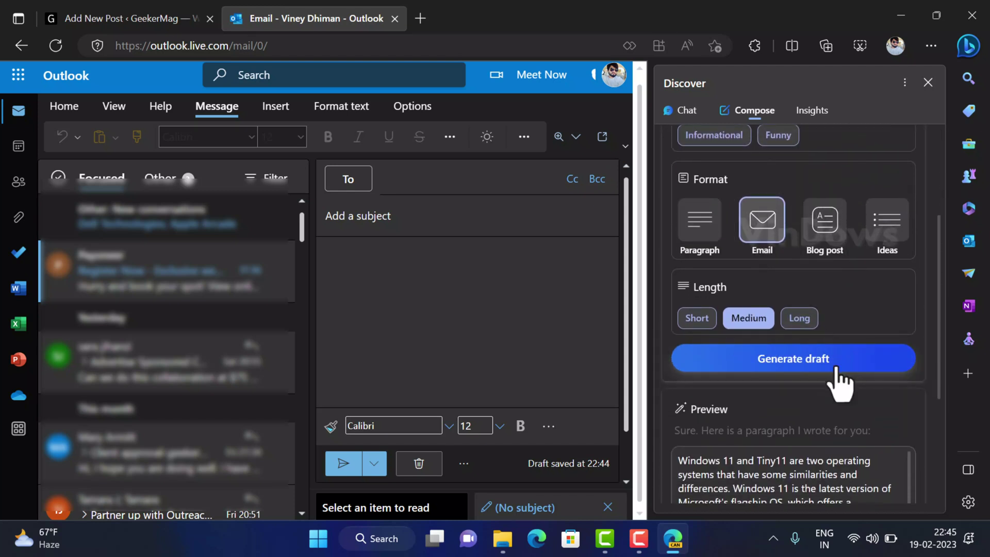
scroll(835, 367, down, 1)
click(832, 309)
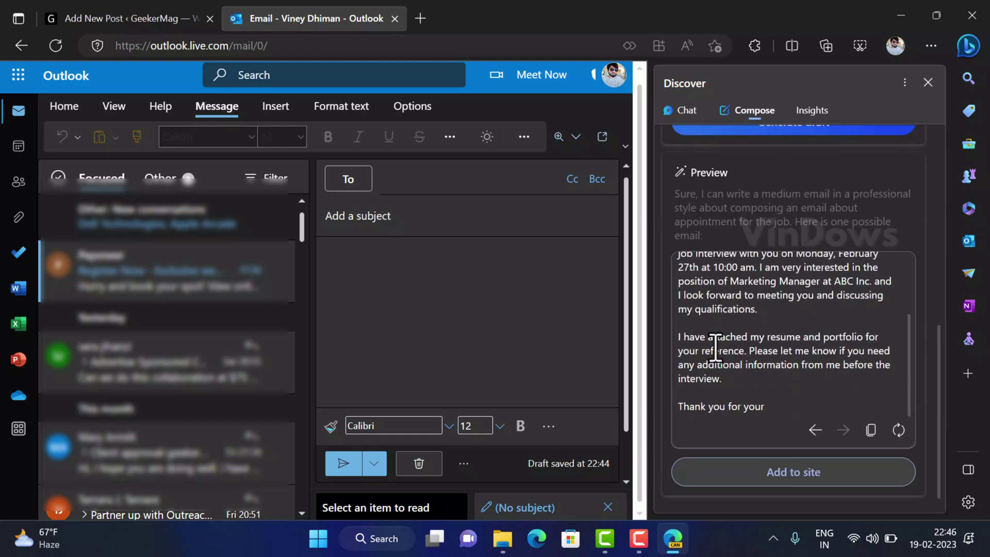
- Add the generated email to the body of the open Outlook message and read through the inserted text
click(526, 307)
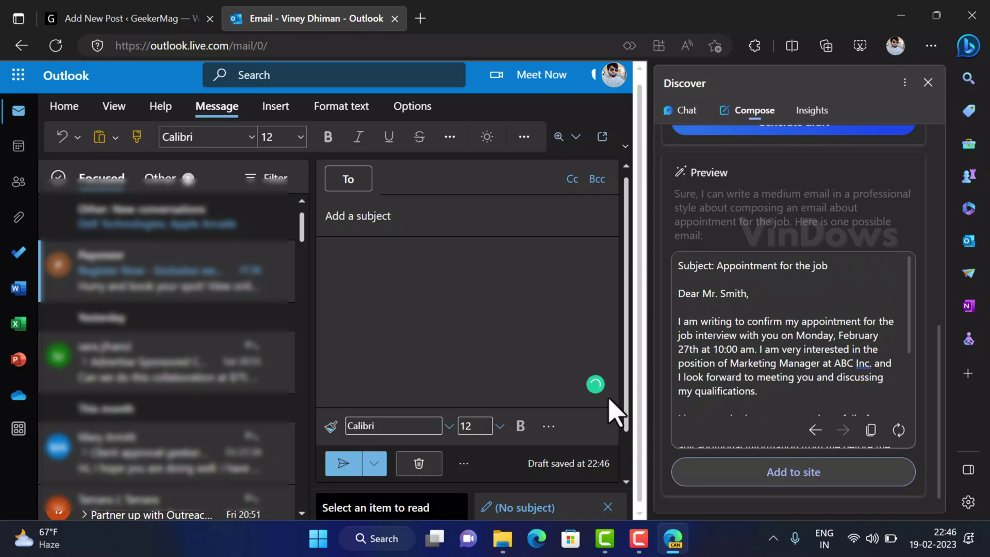
click(767, 472)
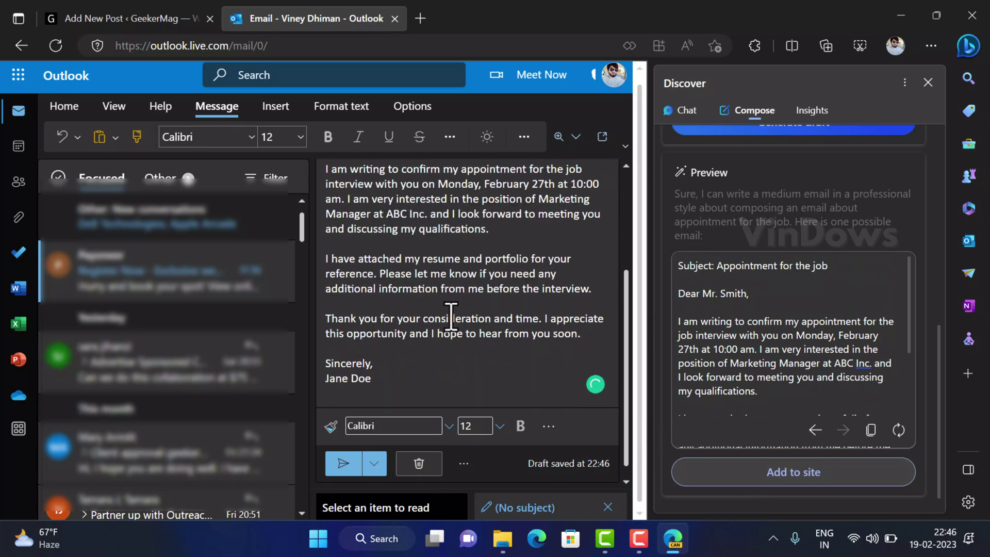
scroll(454, 310, up, 3)
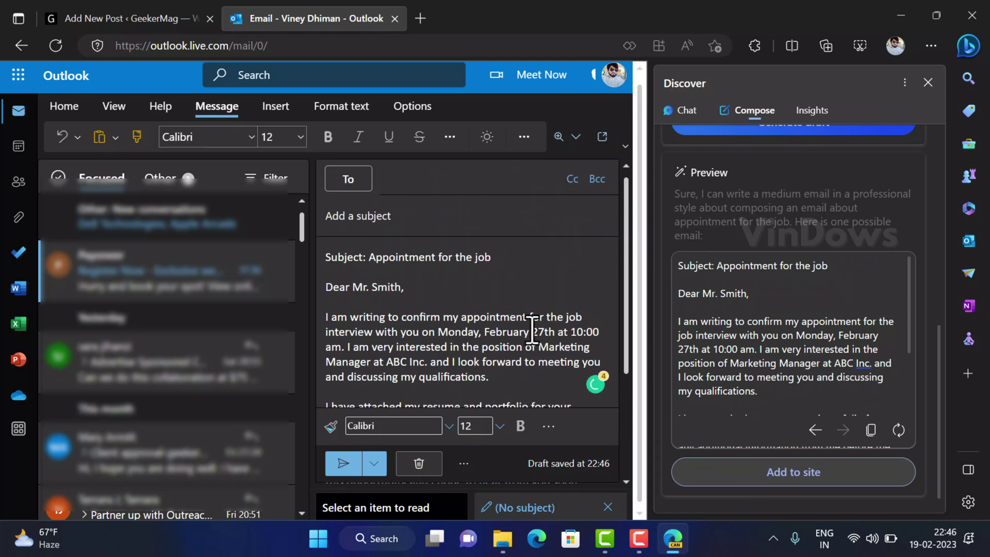
scroll(560, 346, down, 3)
scroll(560, 345, up, 3)
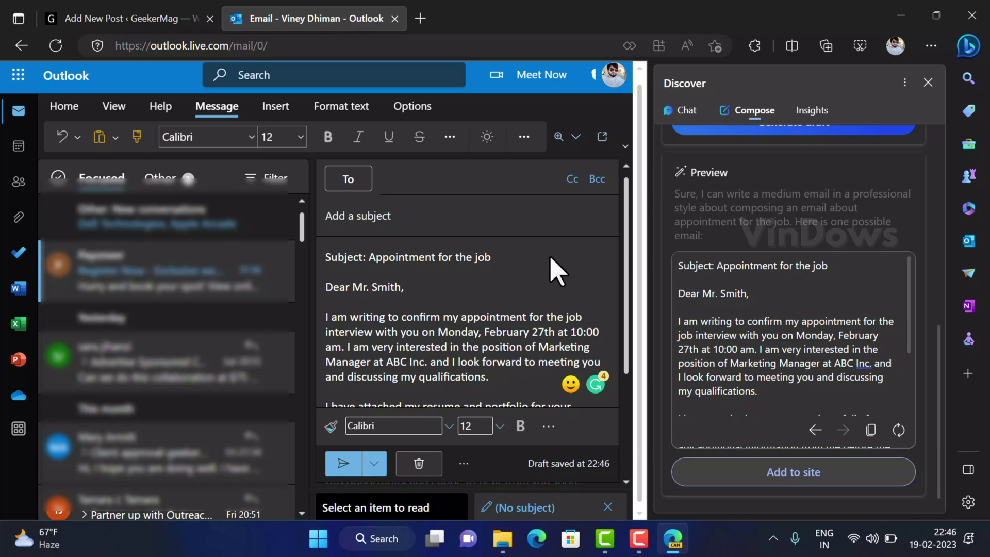
- Generate a draft in Ideas format on the topic "best places to visit in las vegas"
scroll(884, 278, up, 5)
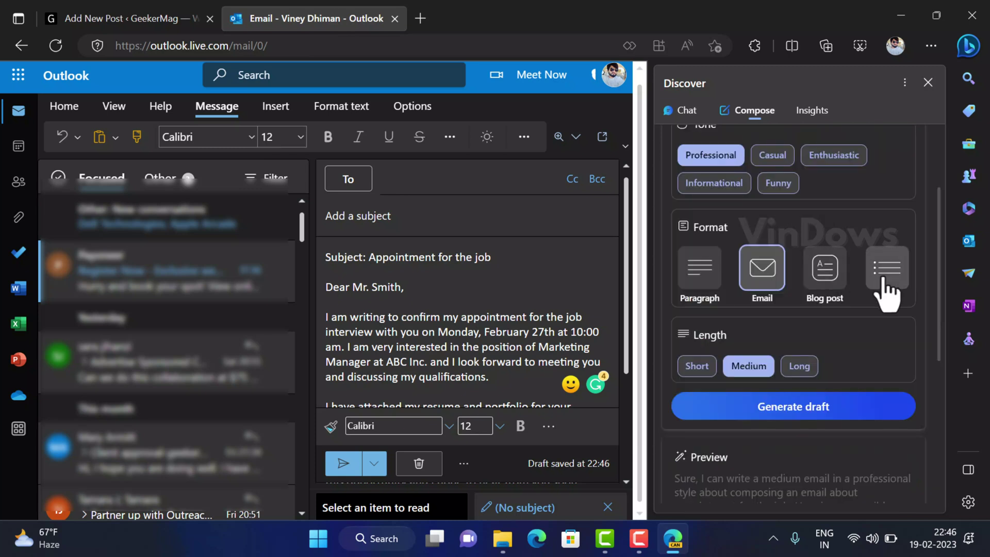
click(884, 279)
scroll(884, 330, up, 2)
double_click(802, 174)
key(ctrl+a)
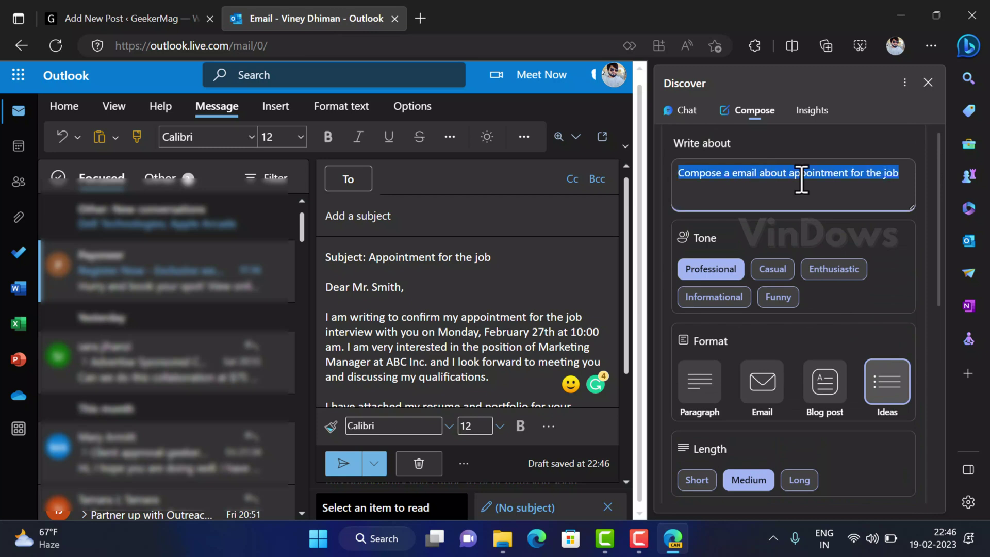
key(BackSpace)
text(best places to visit in)
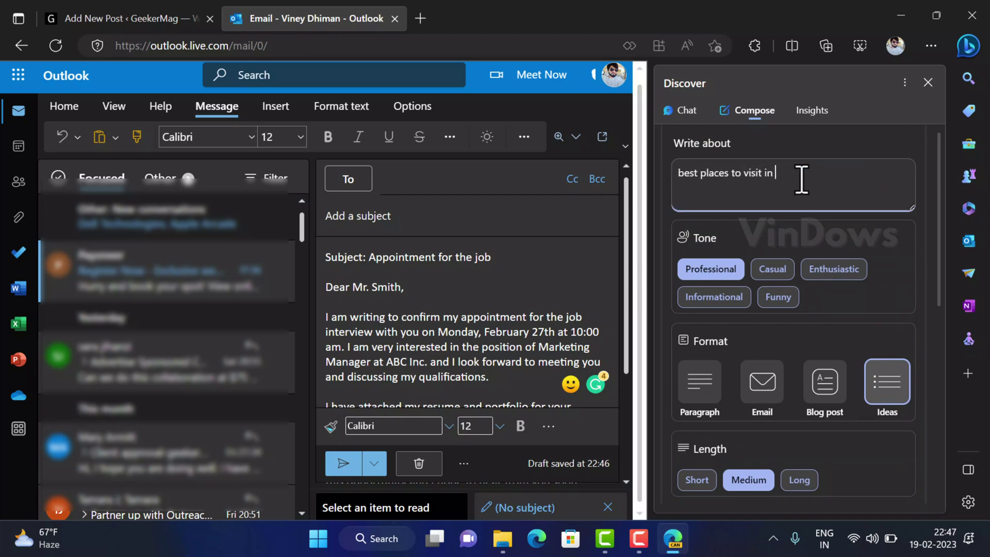
text( las vegas)
scroll(614, 254, down, 1)
scroll(818, 361, down, 5)
click(807, 249)
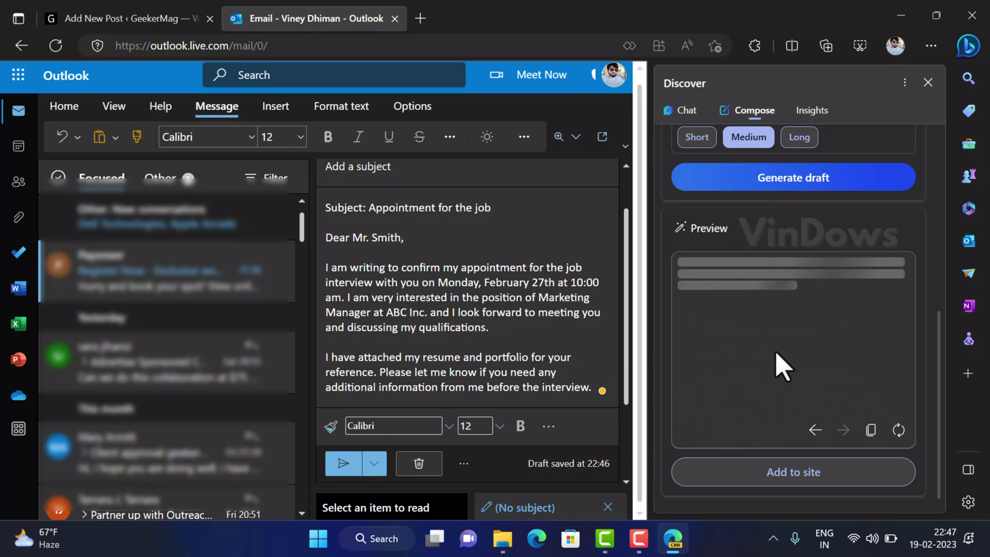
- Open a new browser tab and read through the generated Las Vegas ideas draft in the sidebar
key(ctrl+t)
scroll(723, 364, down, 2)
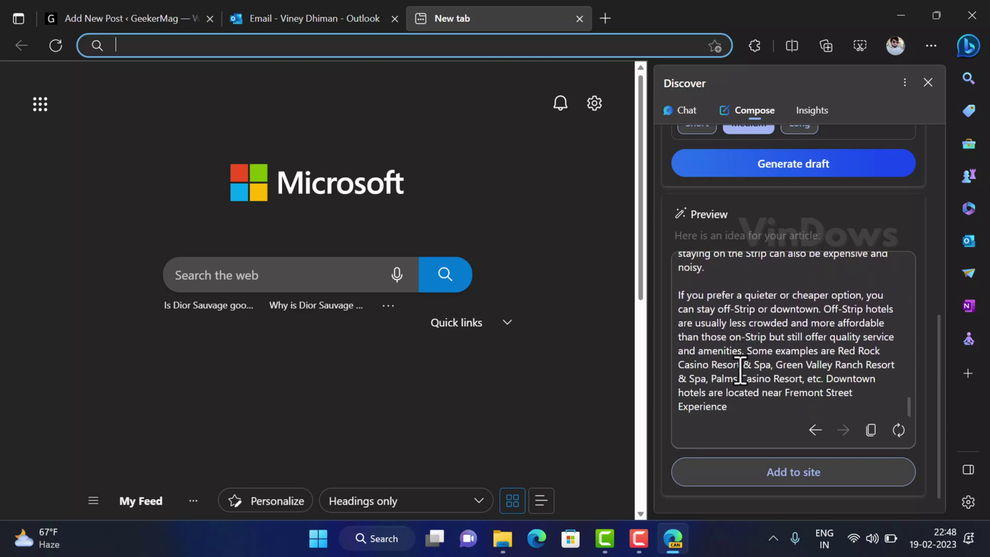
scroll(770, 370, up, 10)
scroll(770, 370, up, 10)
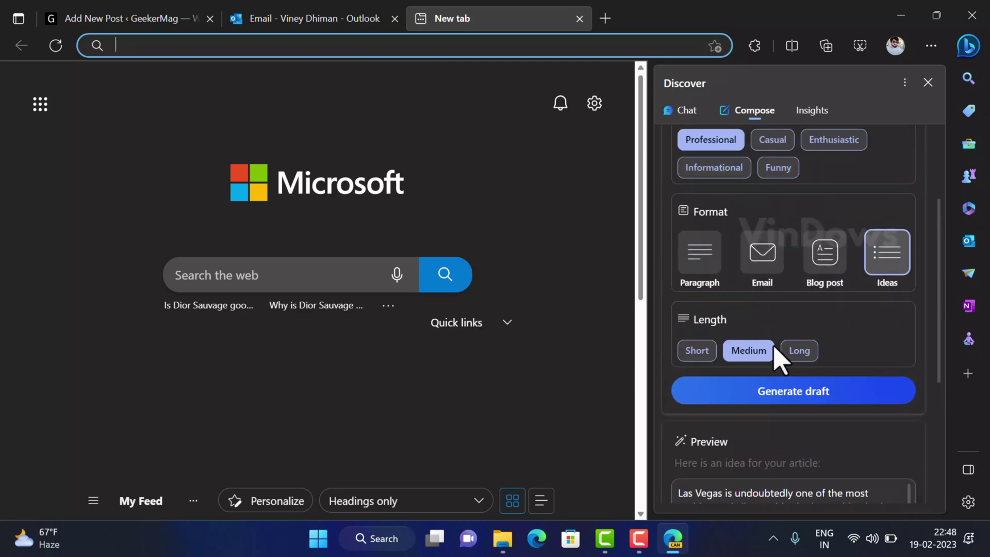
- Show the sidebar's Insights for the new tab and look through the trending searches and videos
click(817, 111)
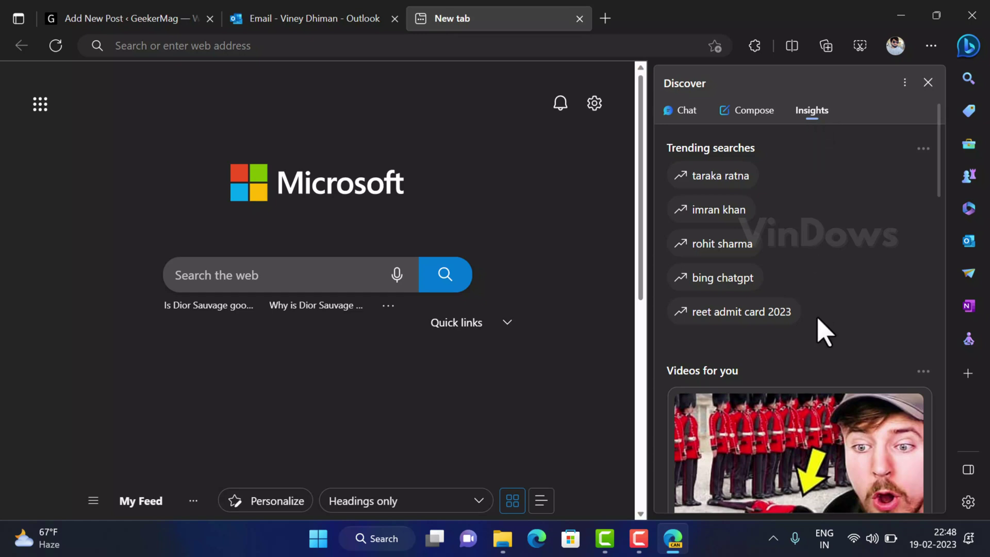
scroll(823, 332, down, 8)
scroll(820, 334, up, 8)
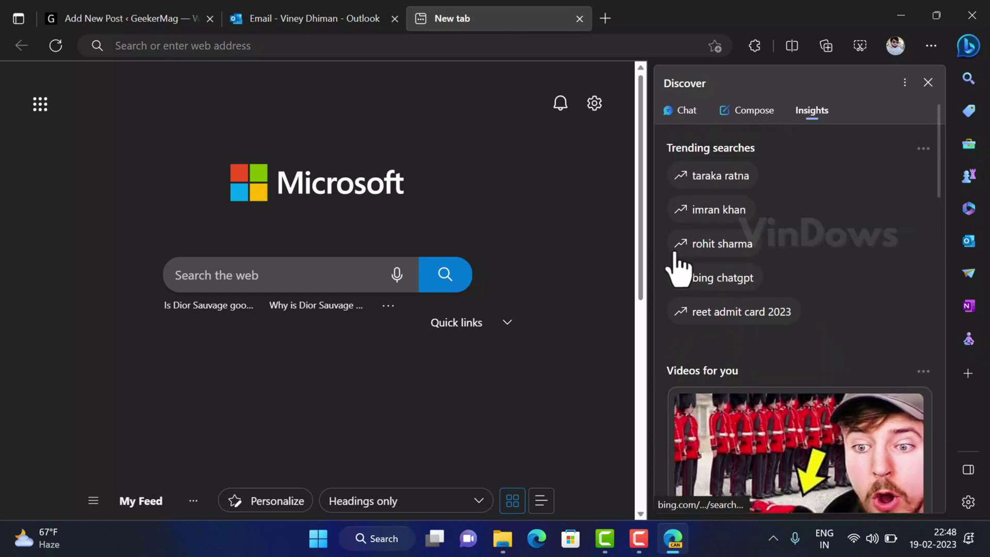
- Load twitter.com in the current tab
click(355, 49)
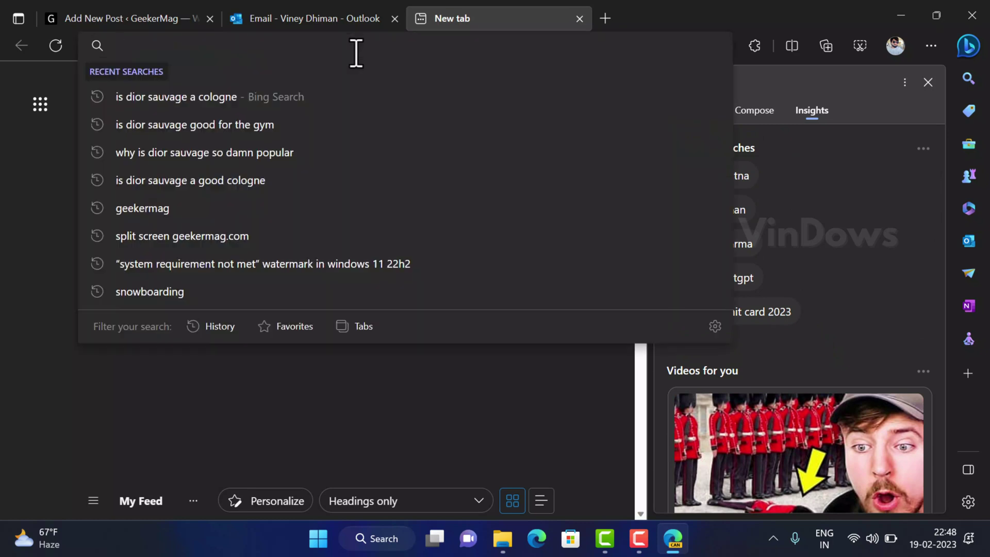
text(twitter.com)
key(Return)
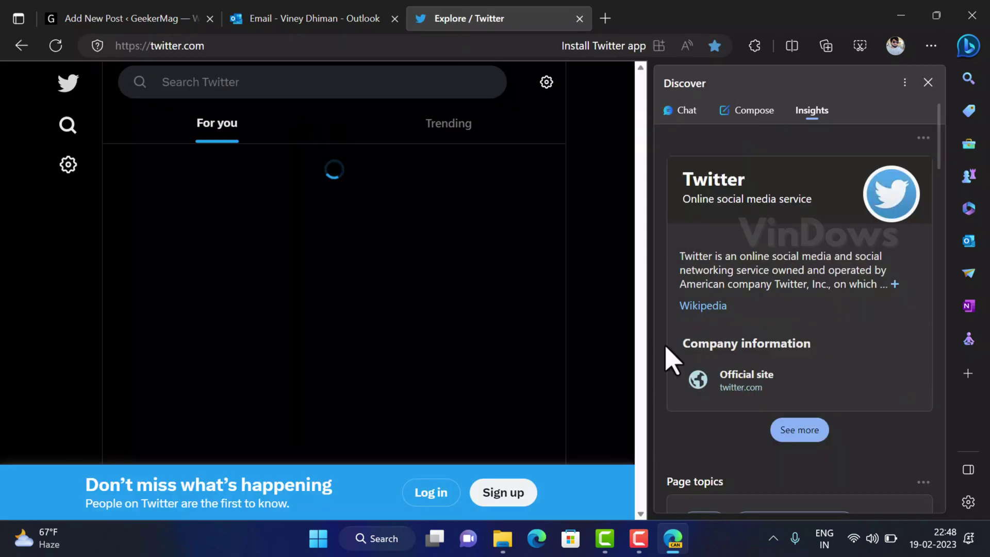
- Examine the Insights for twitter.com, including page topics, related pages and traffic statistics, and open a new tab
scroll(794, 333, down, 7)
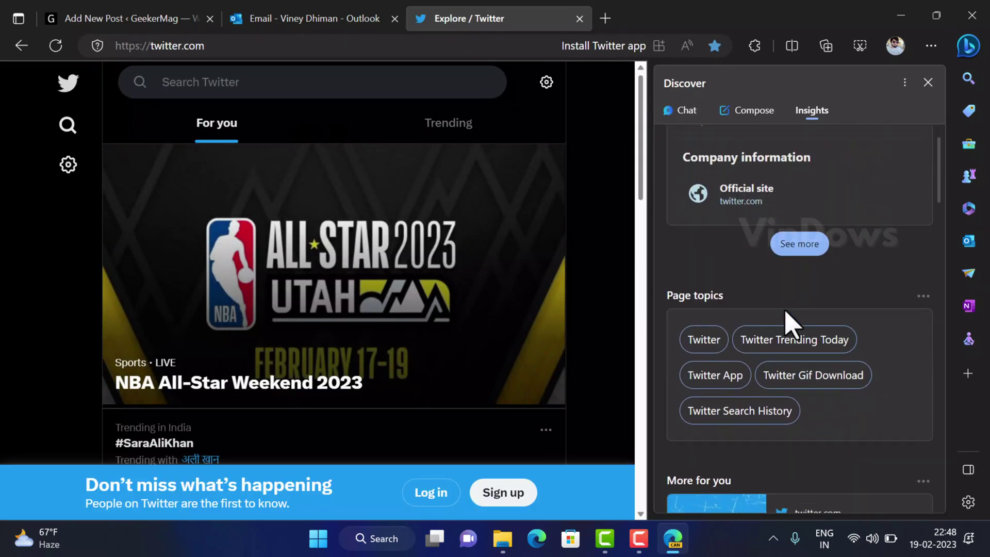
scroll(786, 323, down, 12)
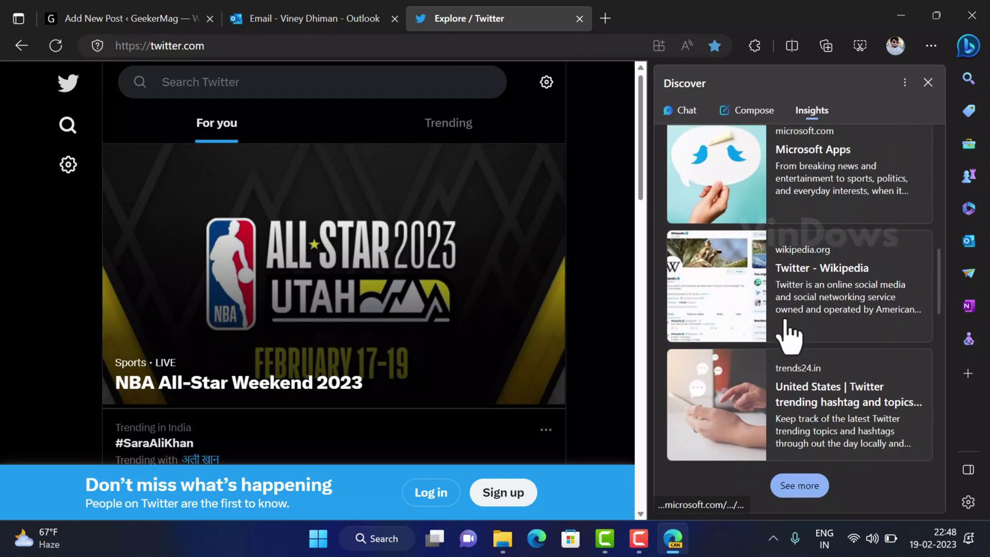
scroll(785, 324, down, 6)
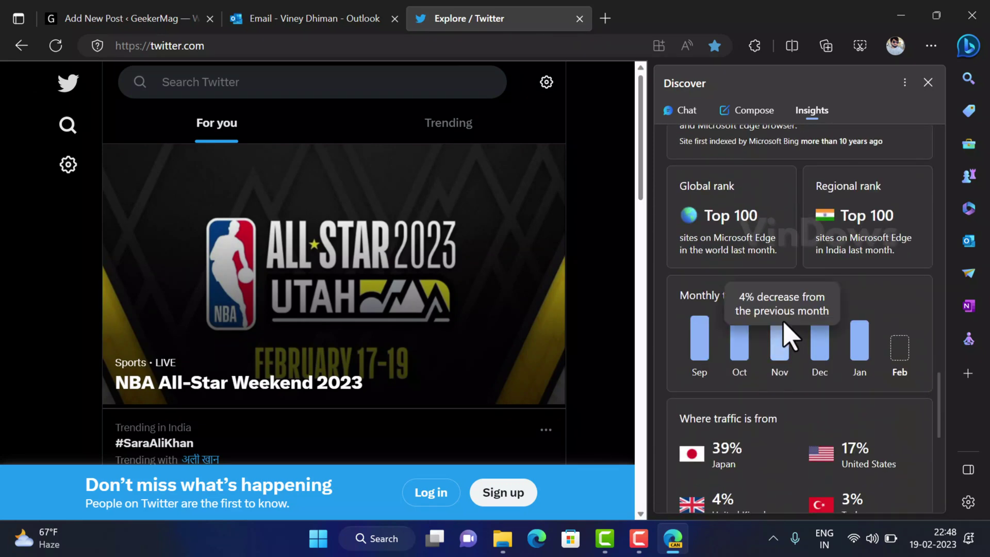
scroll(785, 333, down, 6)
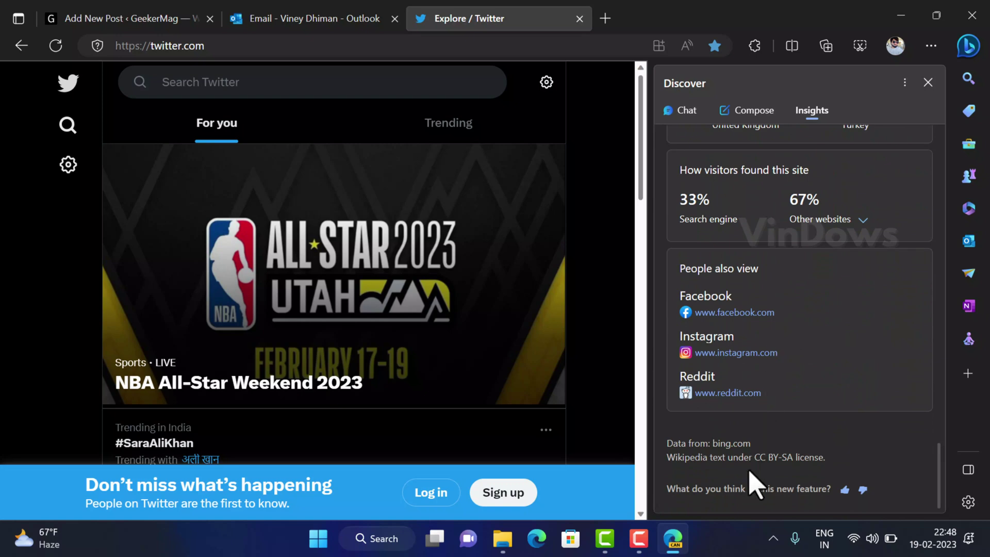
scroll(753, 465, up, 9)
scroll(754, 459, up, 15)
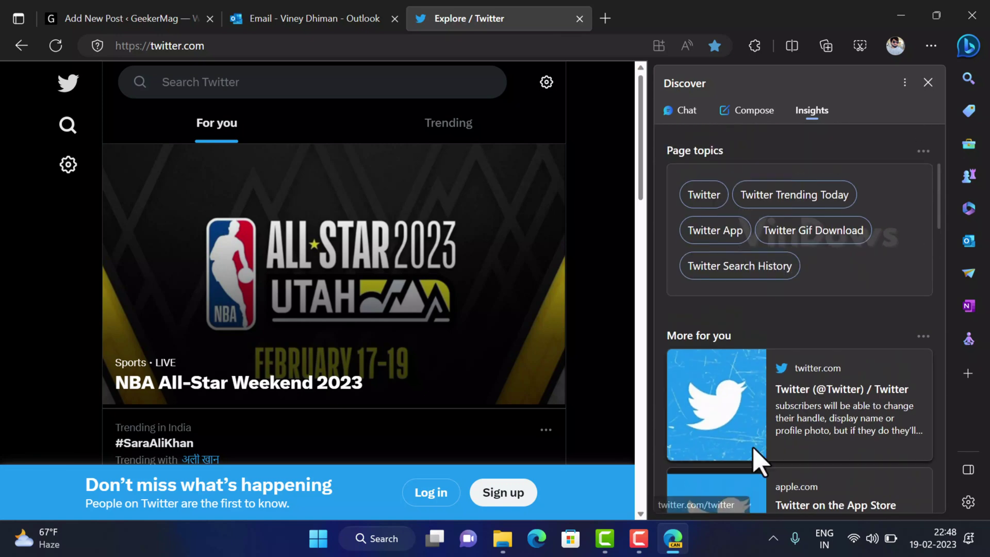
scroll(769, 402, up, 2)
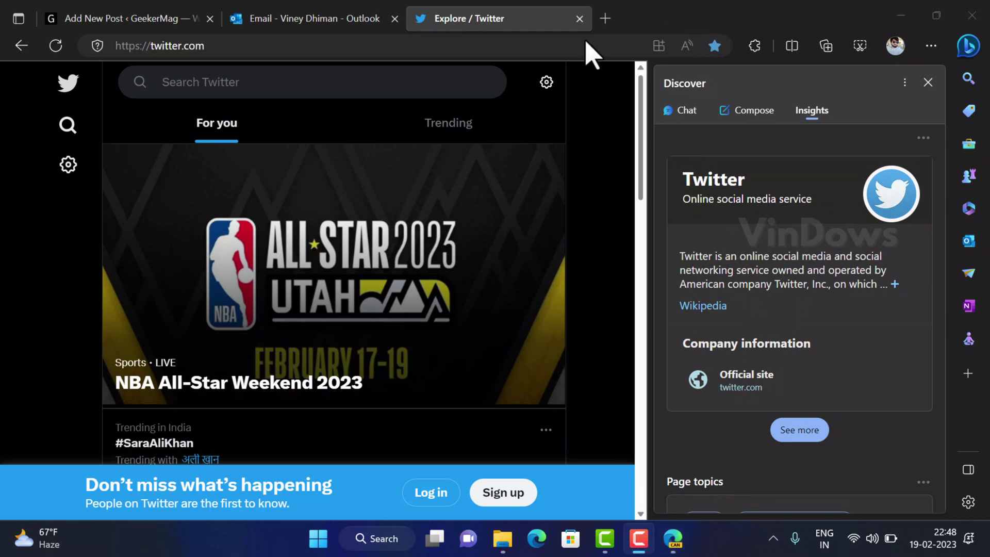
click(605, 18)
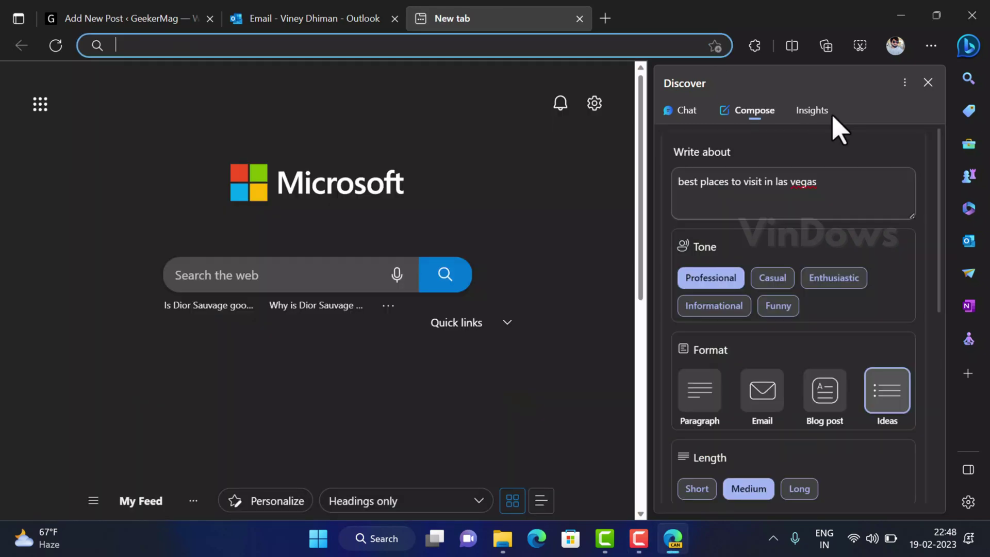